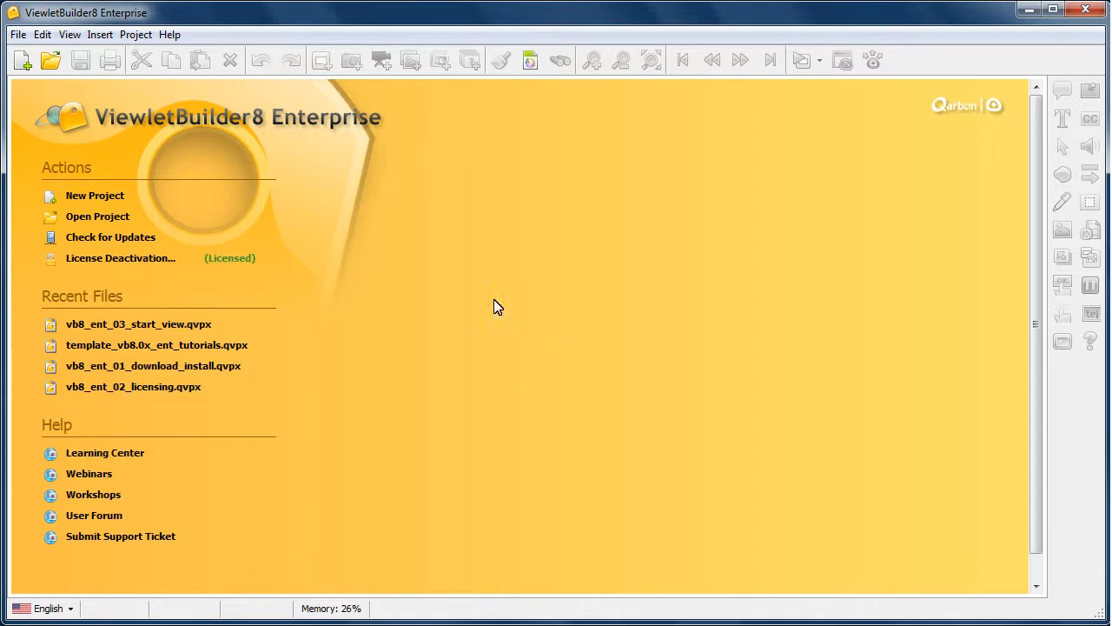
Step: Start a new PowerPoint Project
click(24, 63)
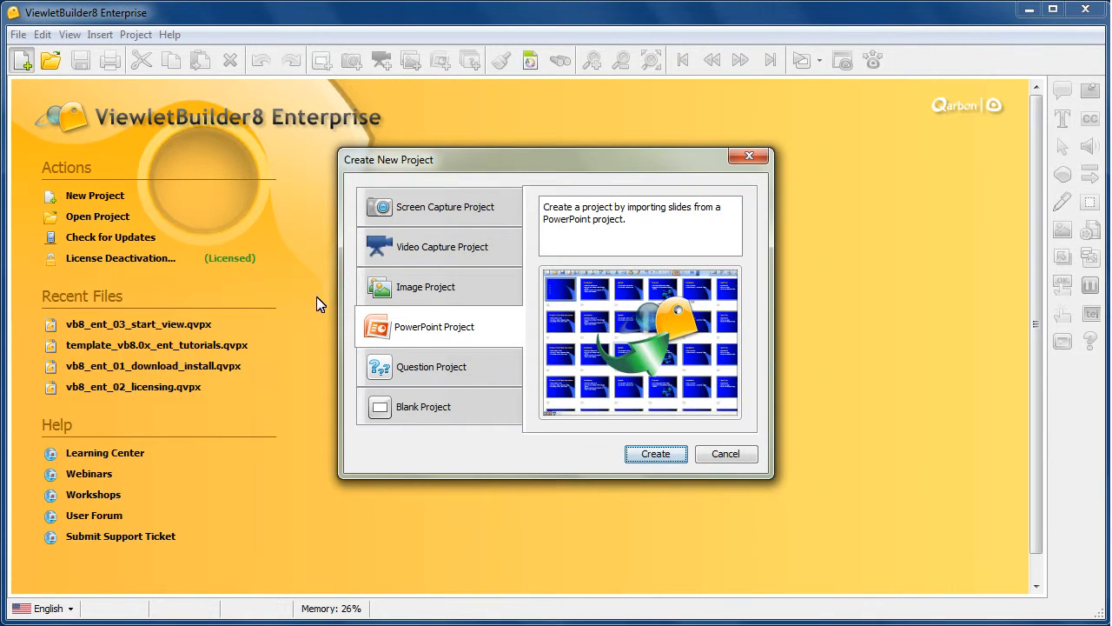
click(503, 340)
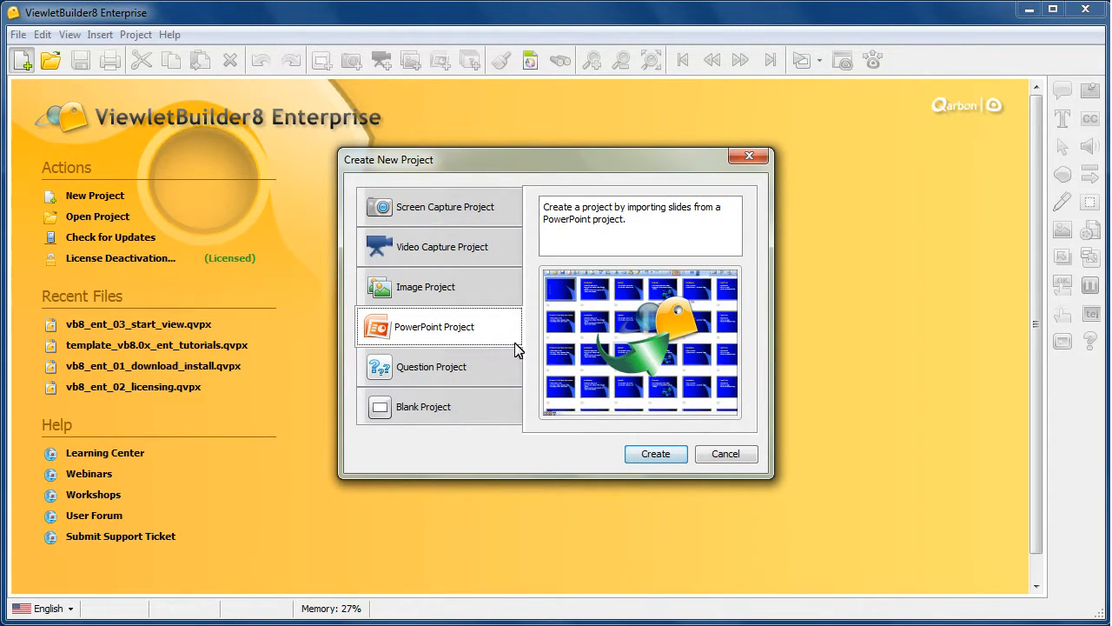
click(668, 457)
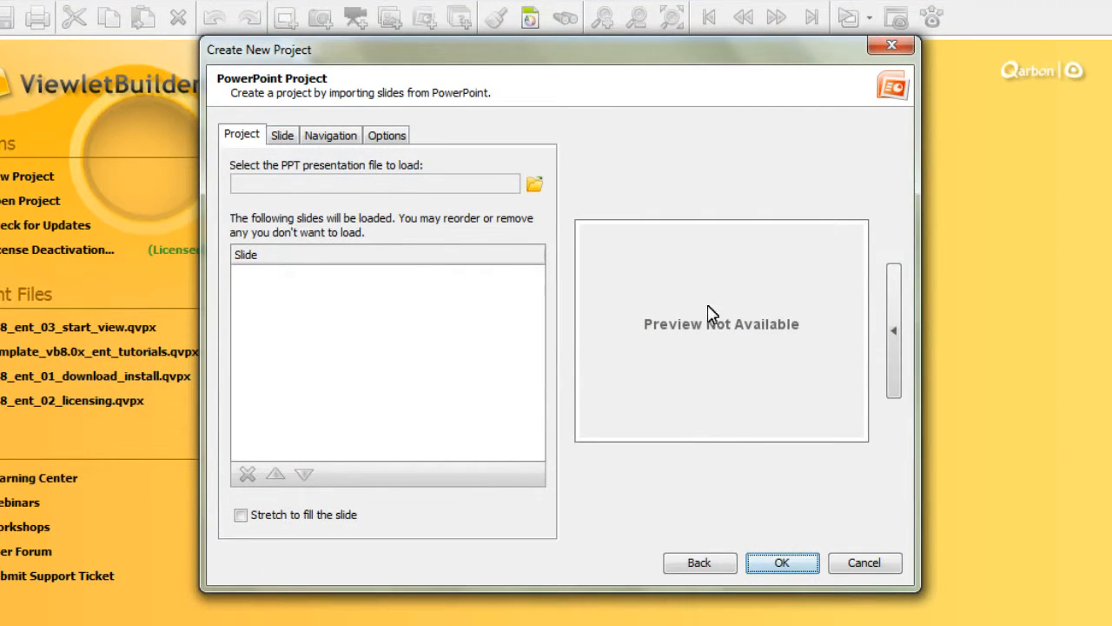
Step: Load the Support Protocols presentation from the Desktop as the PPT file for the project
click(893, 339)
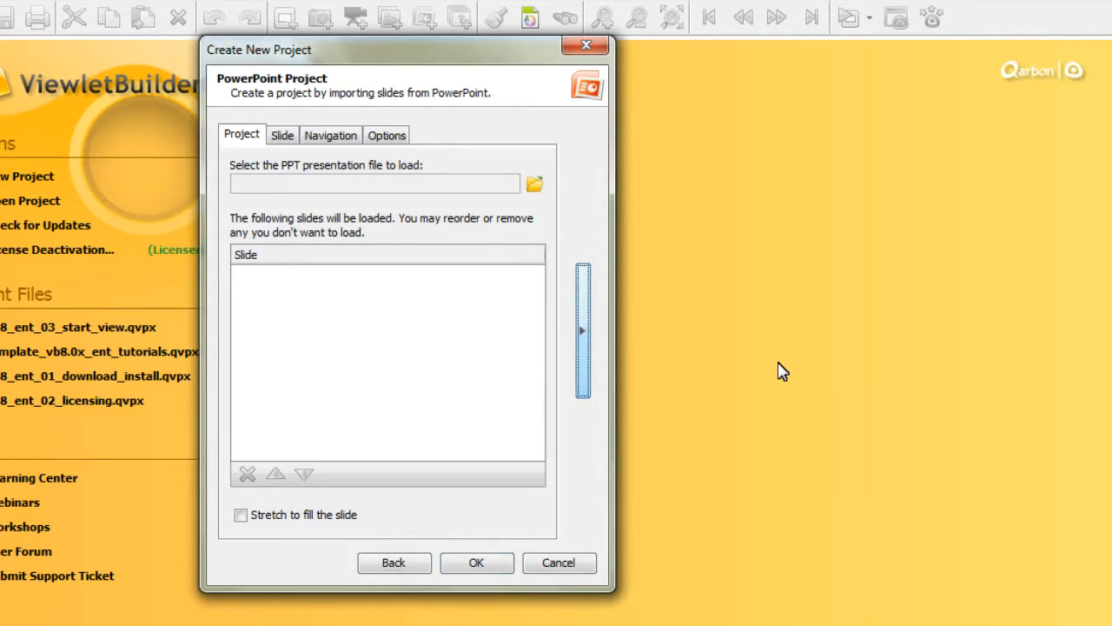
click(583, 338)
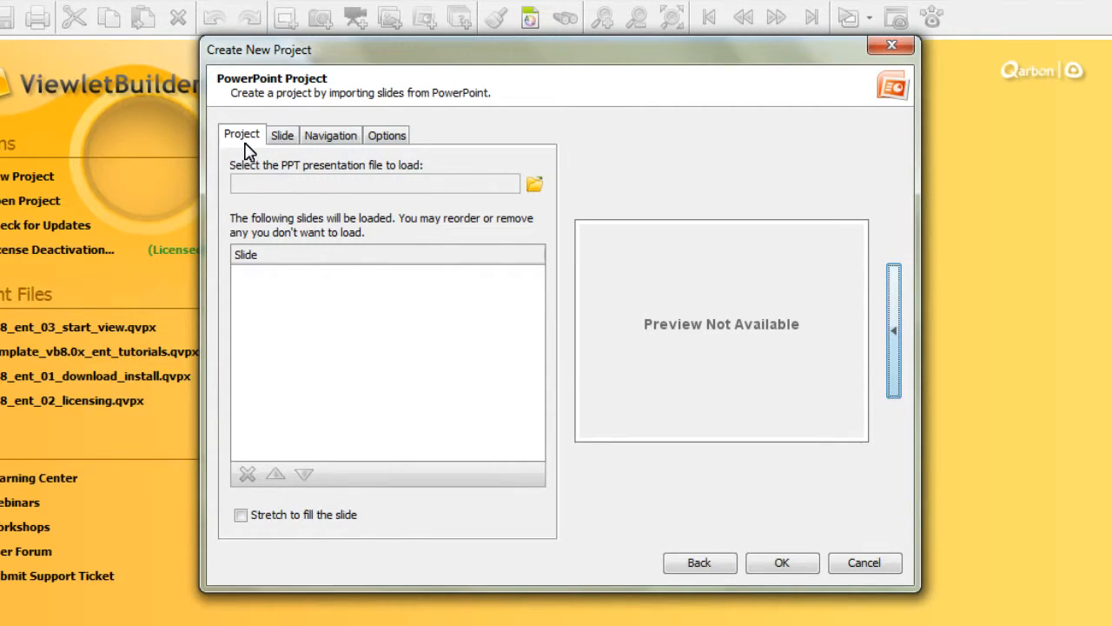
click(534, 185)
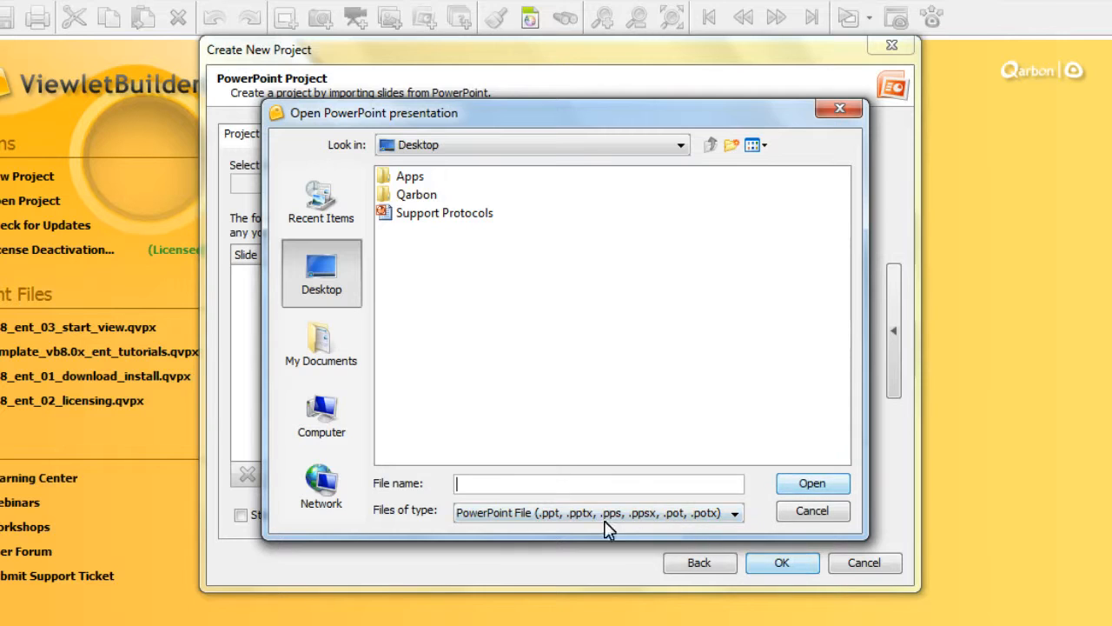
click(440, 216)
click(817, 483)
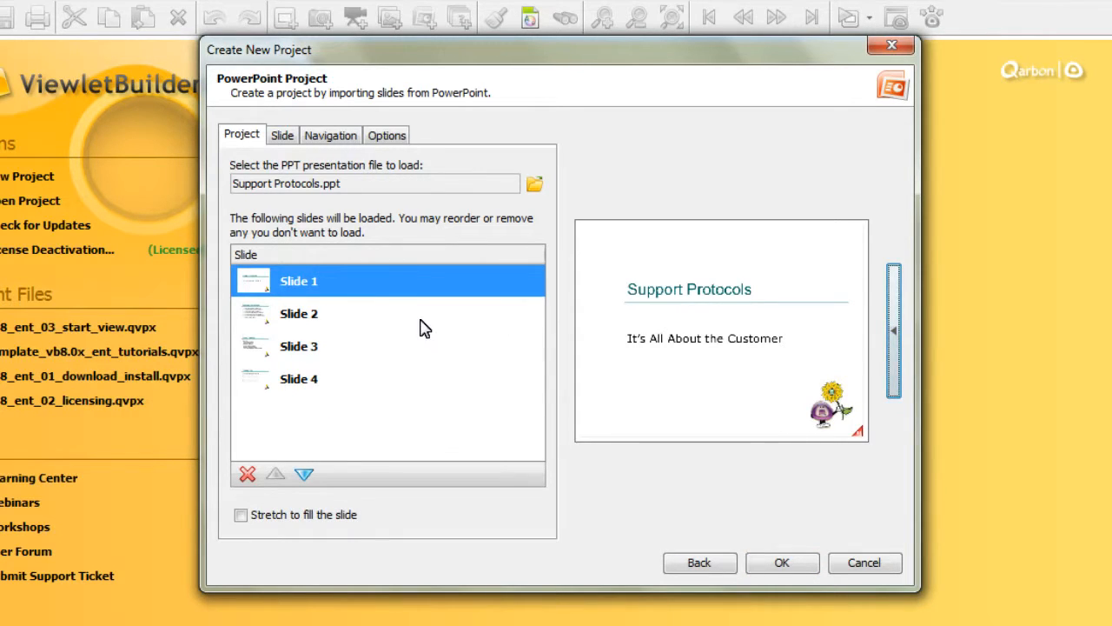
Step: Preview each of the four imported slides in turn
click(310, 318)
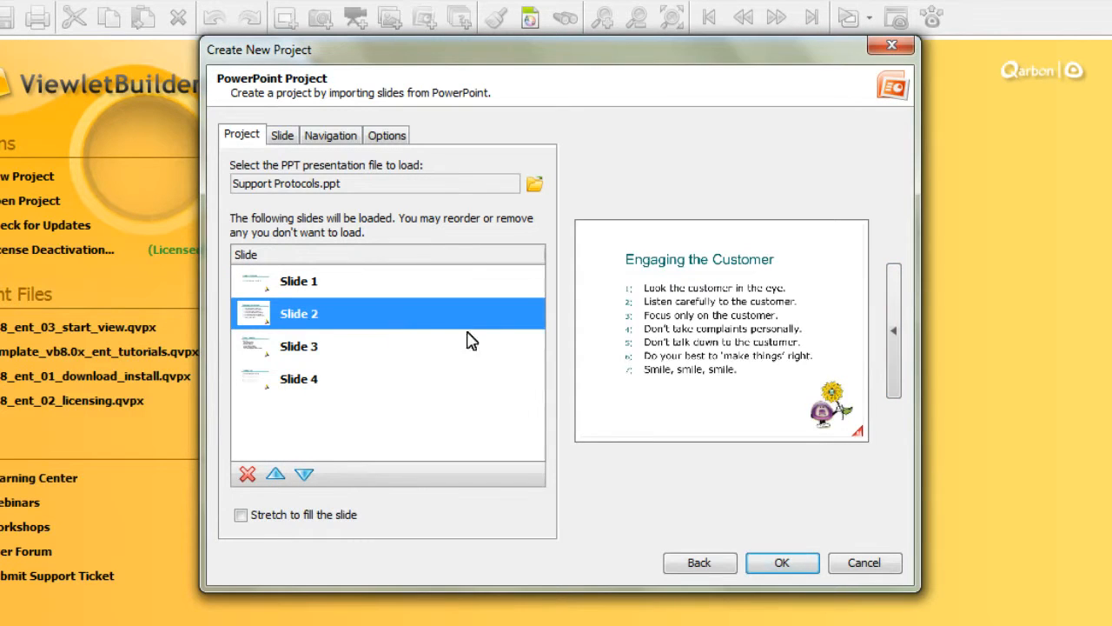
click(325, 350)
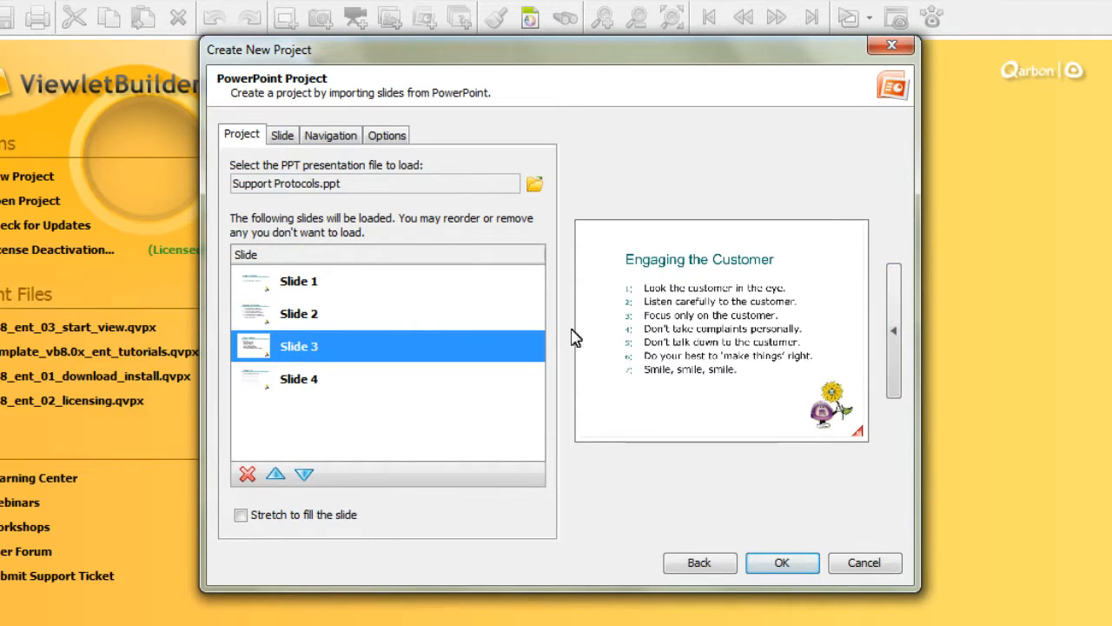
click(310, 379)
click(303, 289)
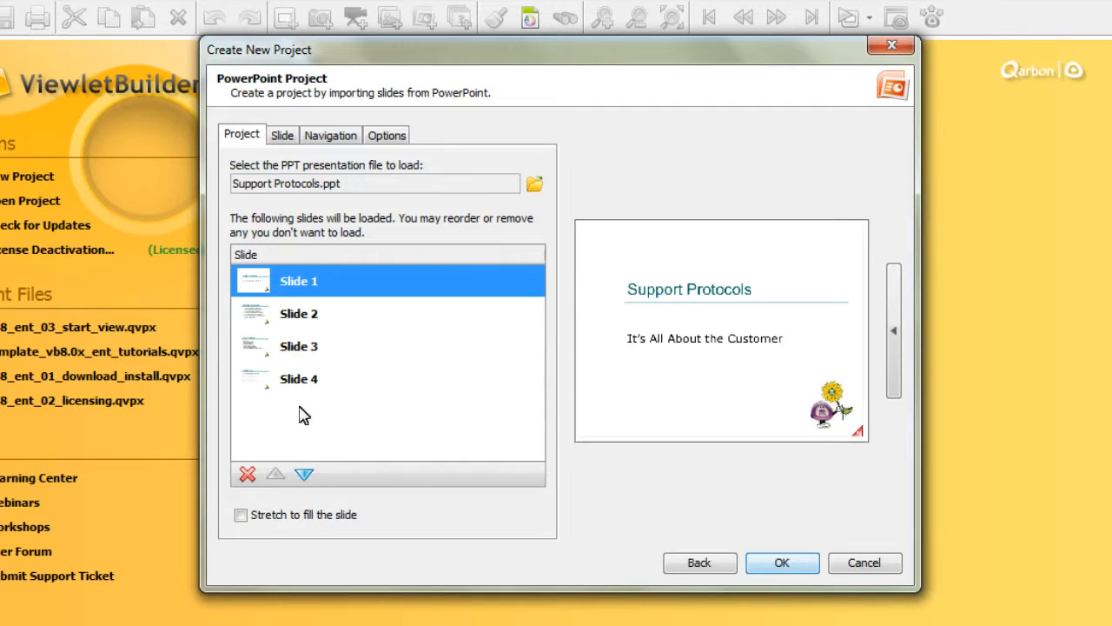
Step: Move Slide 1 down to the end of the slide list and back up to the top
click(305, 474)
click(304, 474)
click(304, 474)
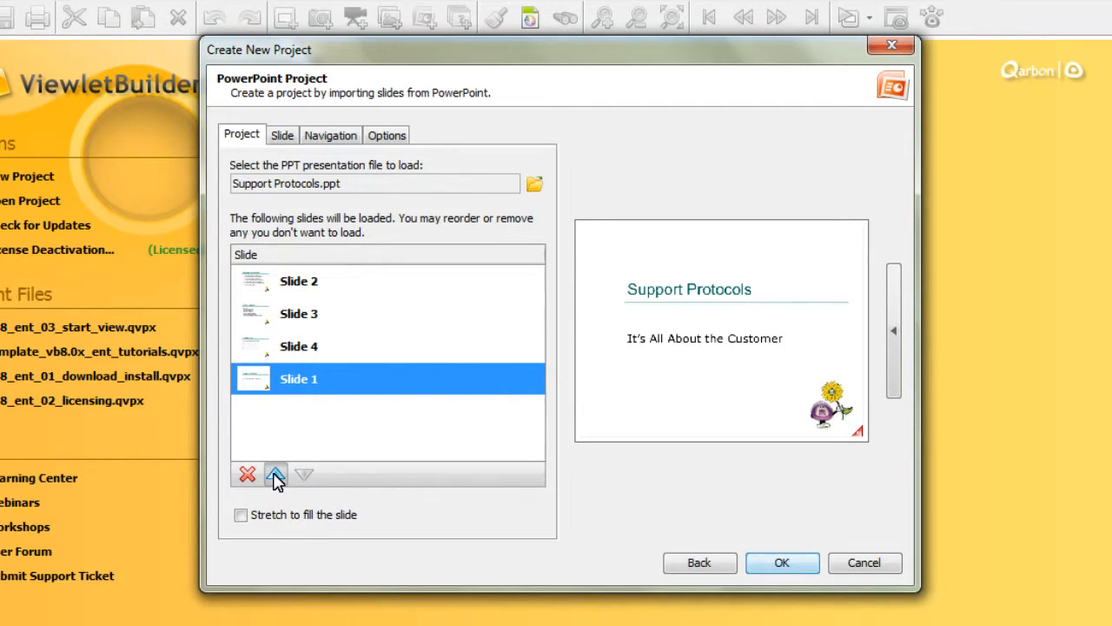
click(275, 475)
click(275, 474)
click(275, 474)
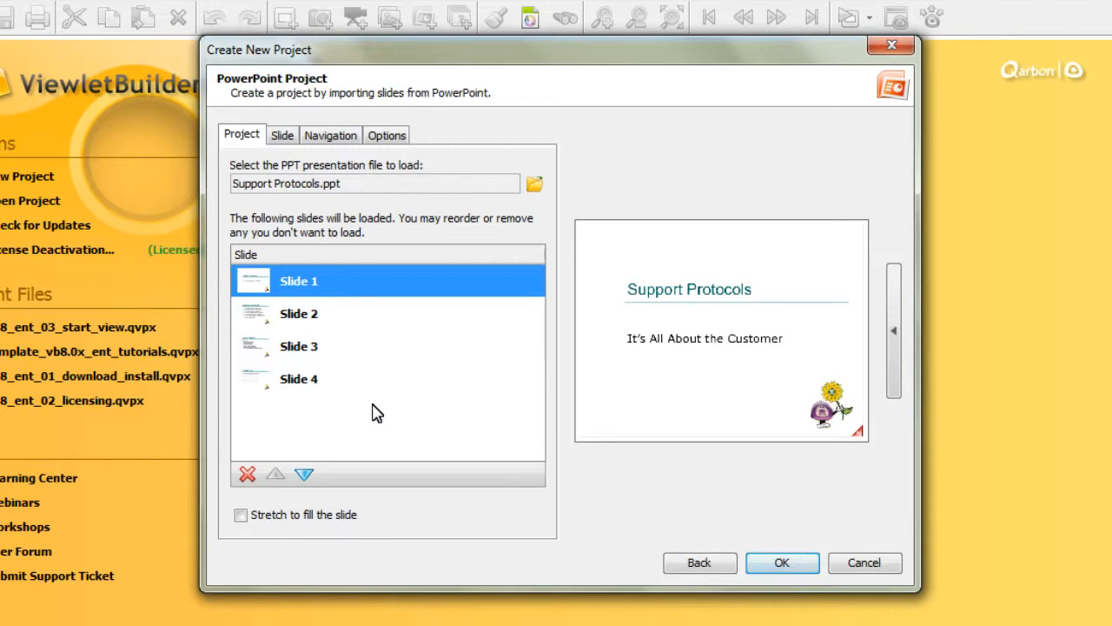
Step: Remove Slide 4 from the slides to be loaded
click(421, 389)
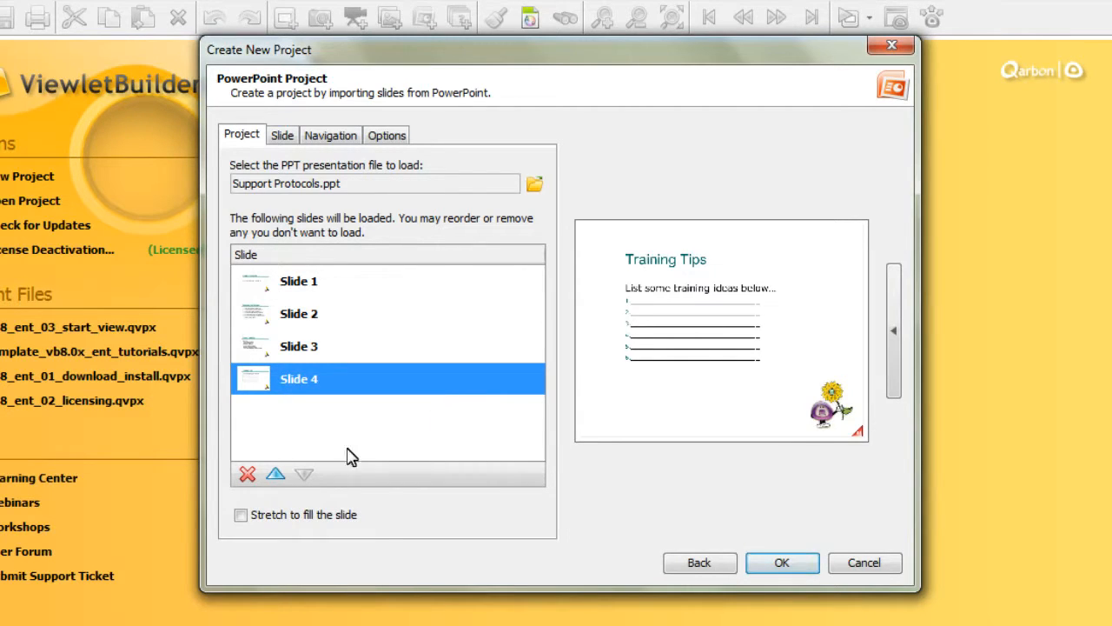
click(247, 474)
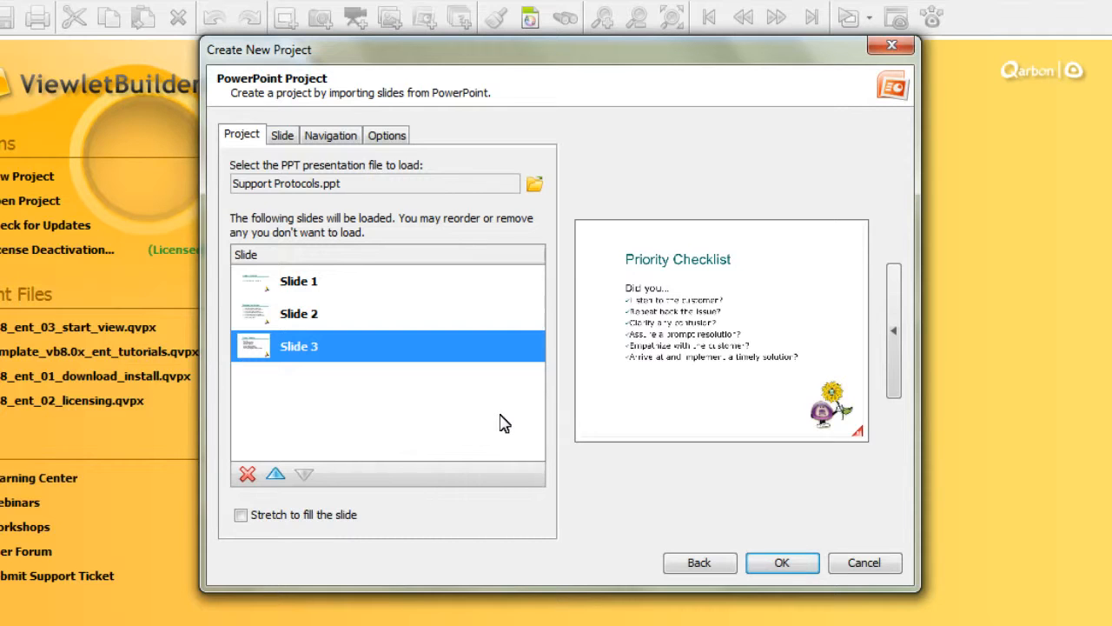
Step: Turn on Stretch to fill the slide and turn it off again
click(243, 517)
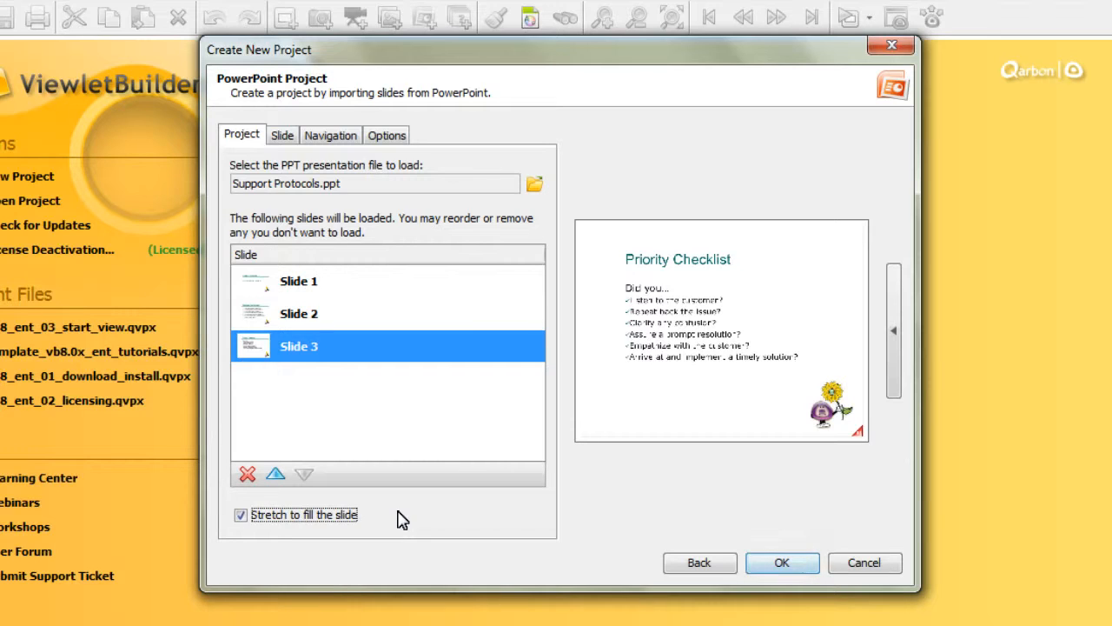
click(270, 519)
Step: Set the slide size to the Standards option SVGA (Recommended): 800 x 600
click(284, 139)
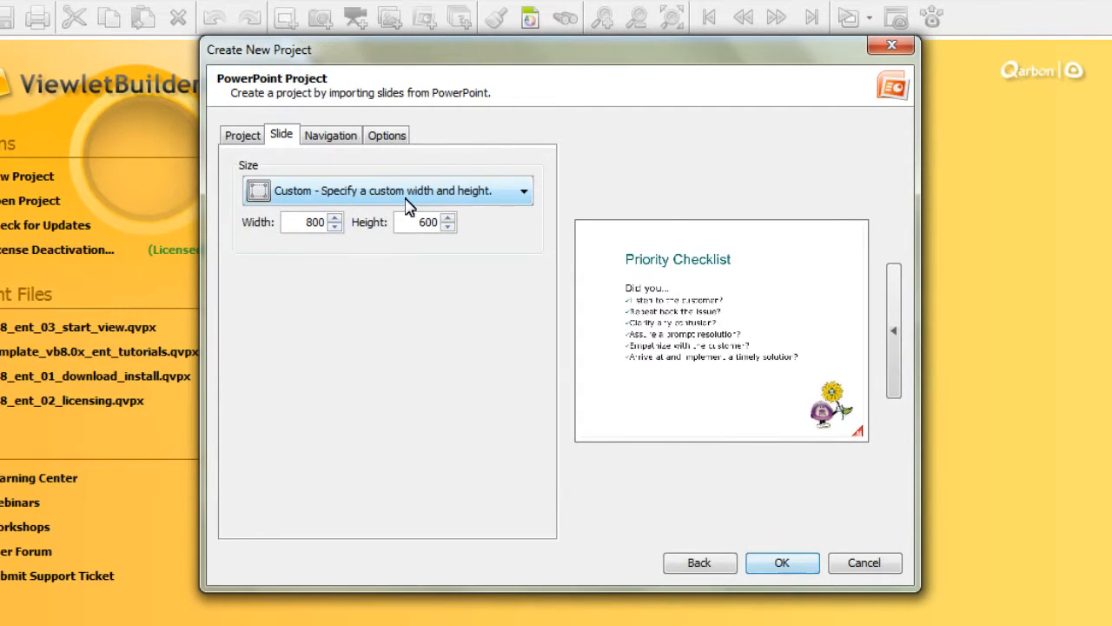
click(525, 193)
click(493, 246)
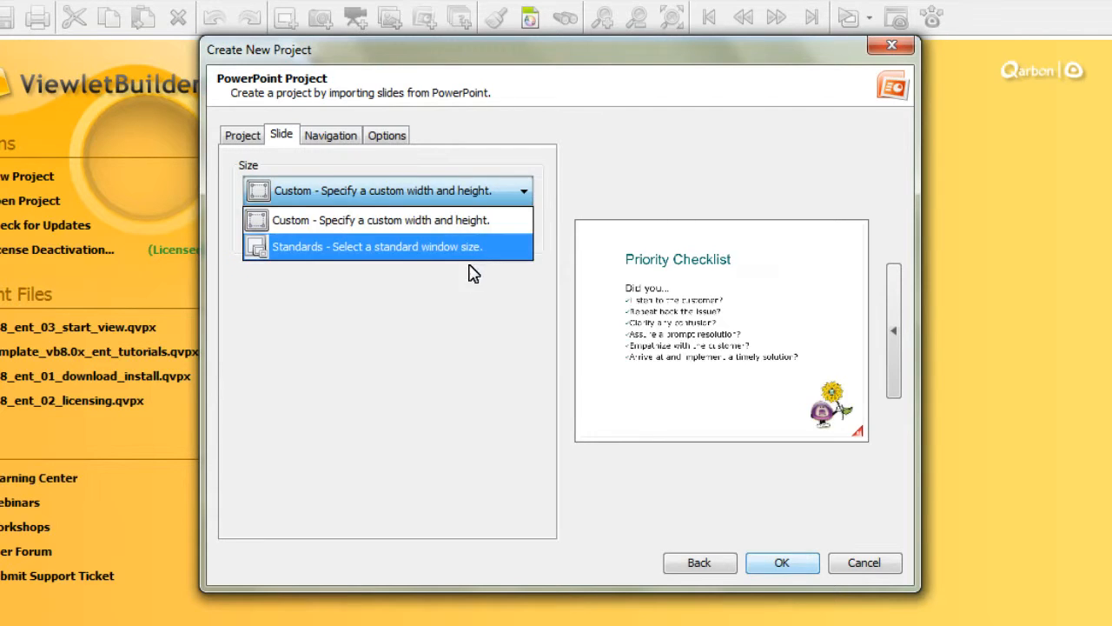
click(423, 228)
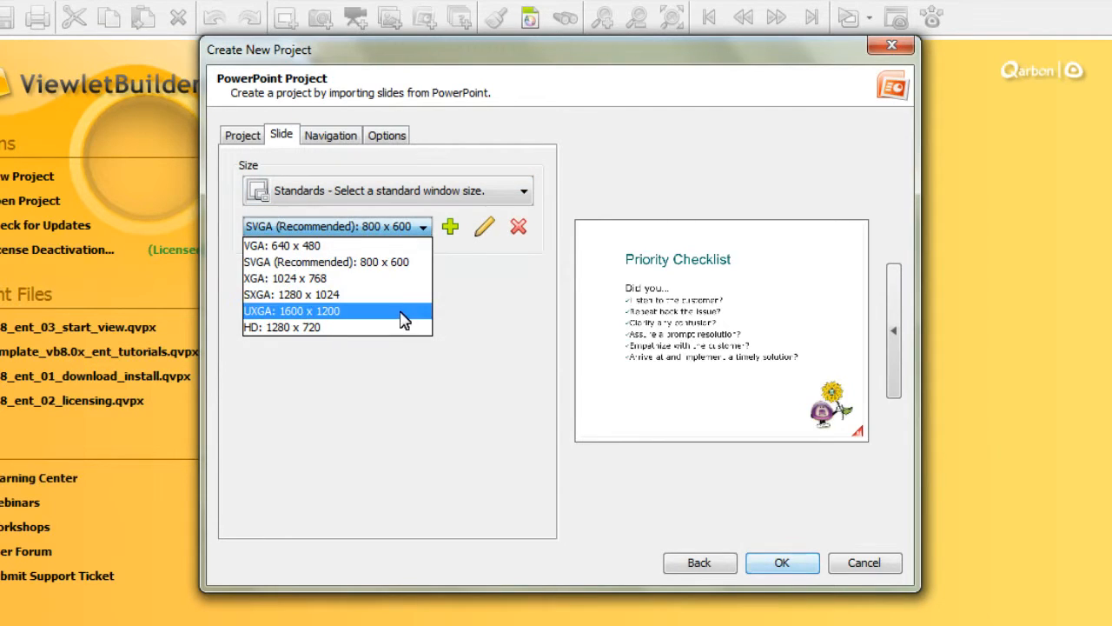
click(387, 266)
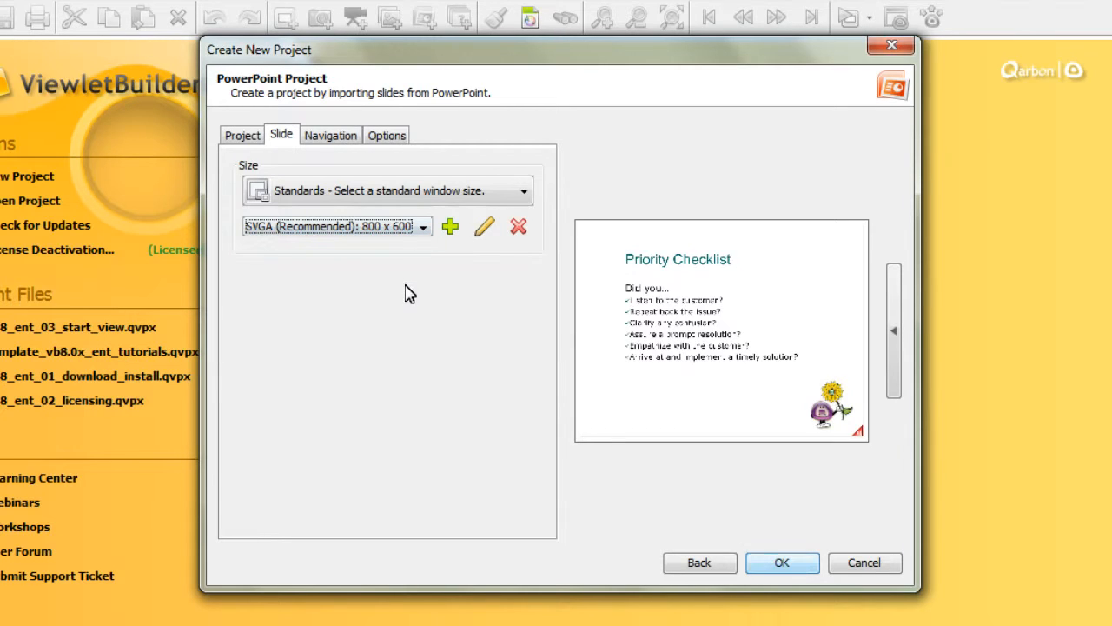
Step: Step the slide display duration up and back down, and toggle Add pause to the slides off and on
click(353, 139)
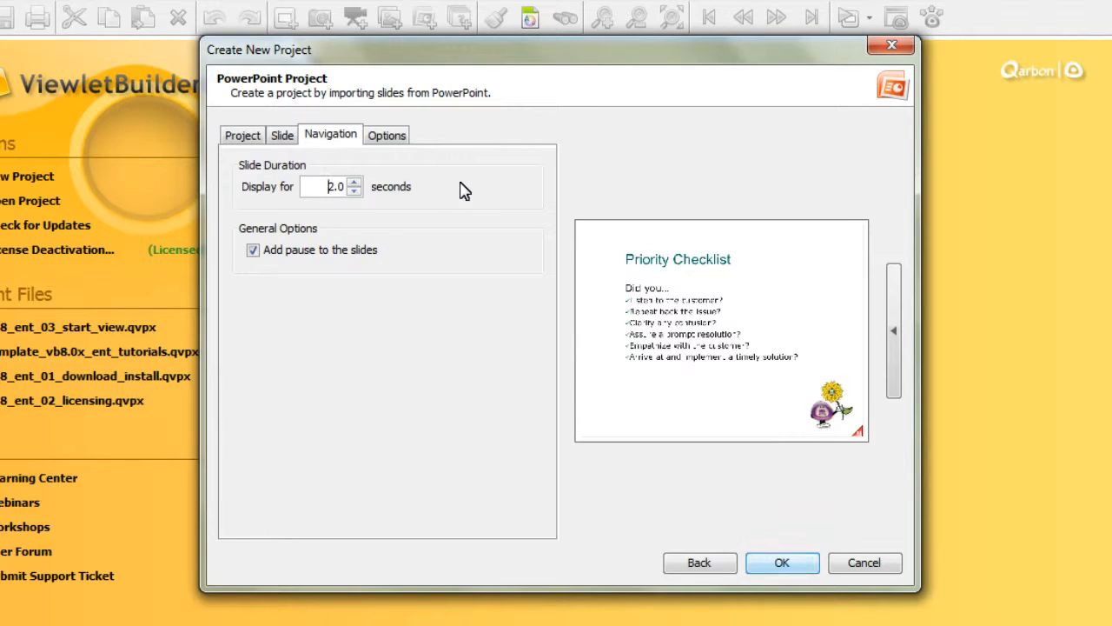
click(354, 183)
click(353, 182)
click(354, 190)
click(354, 190)
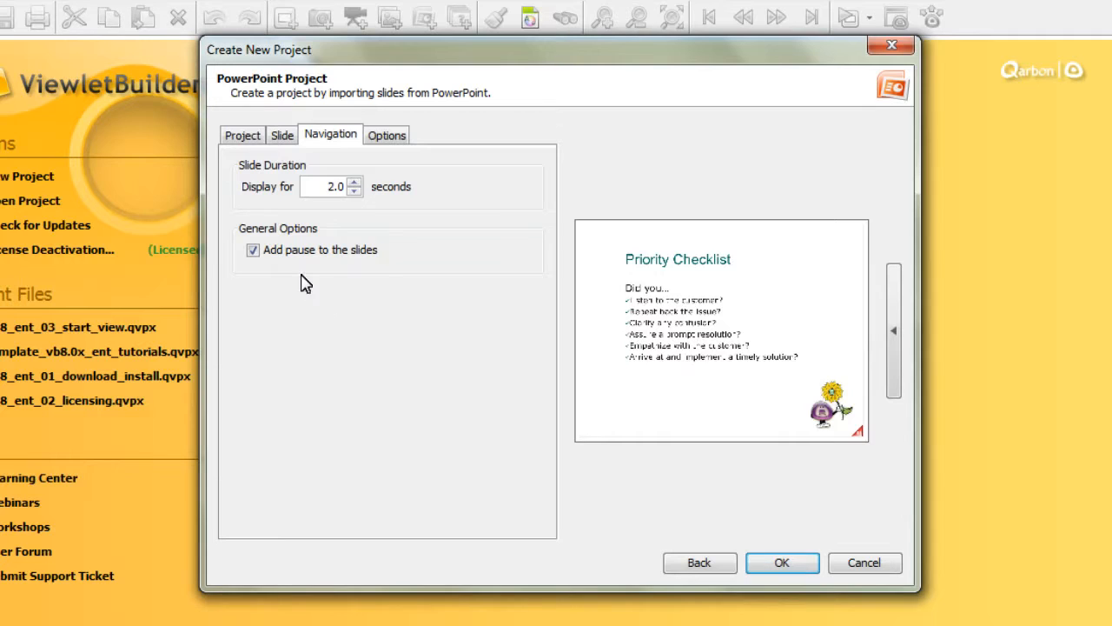
click(252, 250)
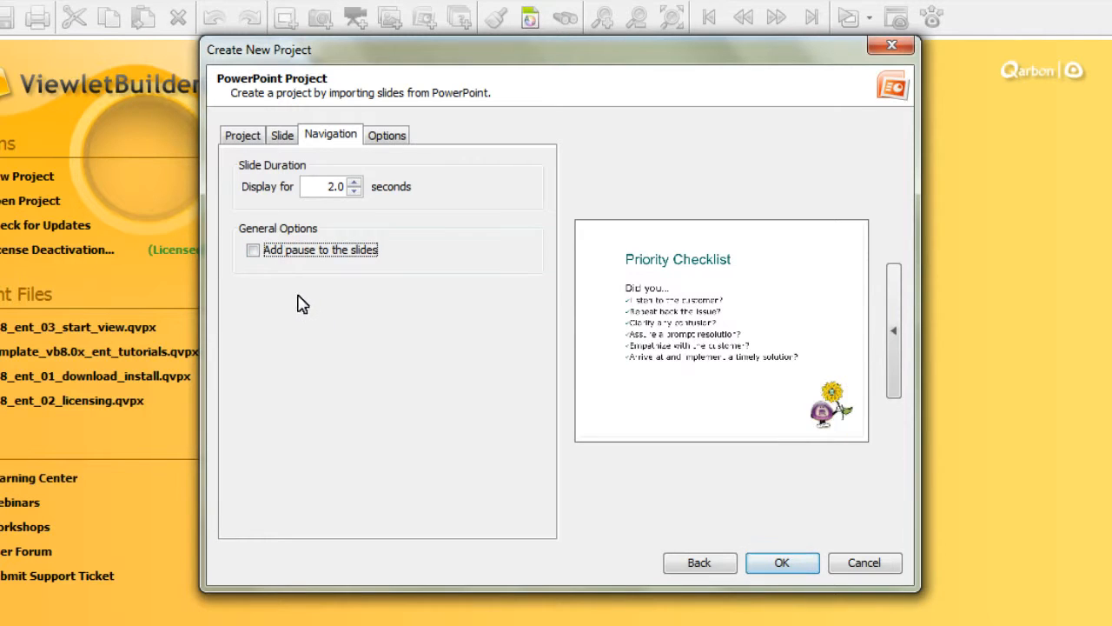
click(253, 250)
Step: Open the project options and review the available stylesheets
click(390, 141)
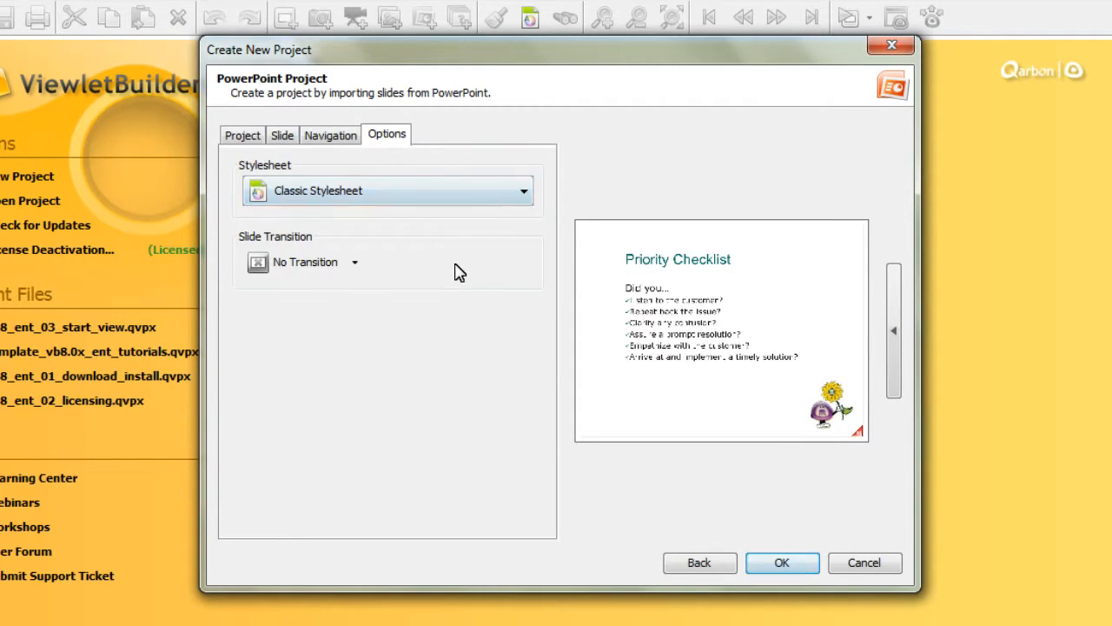
click(526, 197)
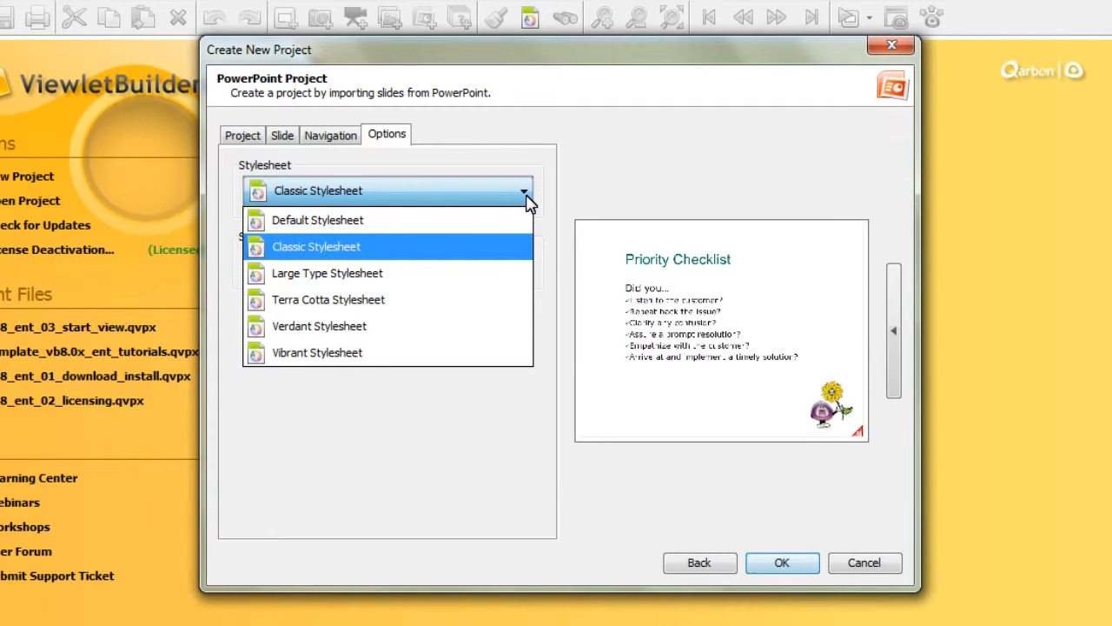
click(526, 196)
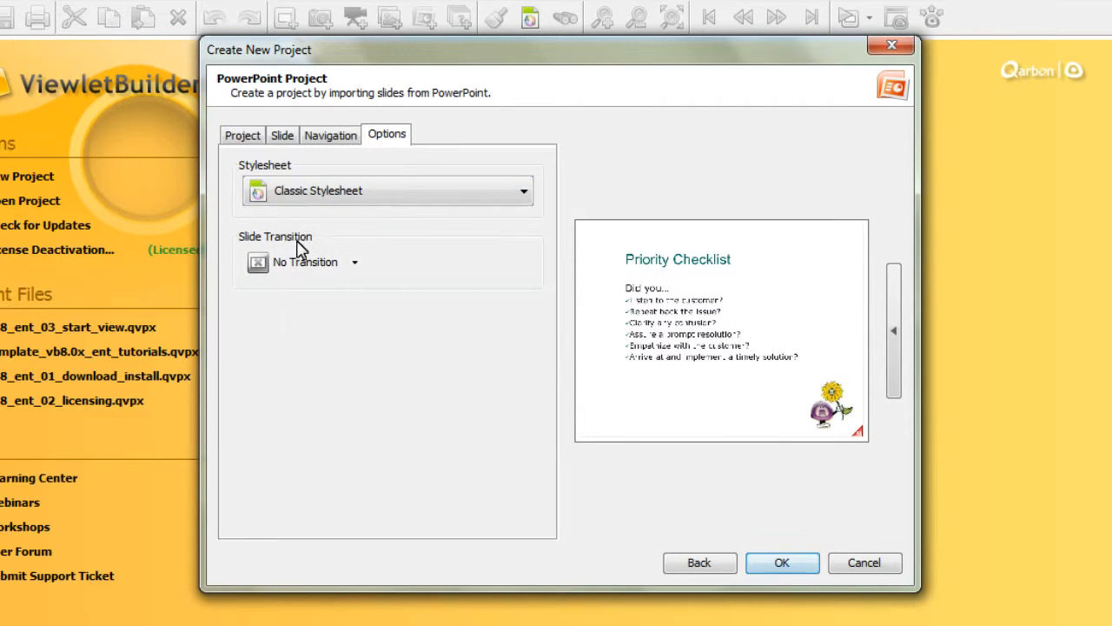
Step: Set the slide transition to Push Transition with the Left direction
click(359, 266)
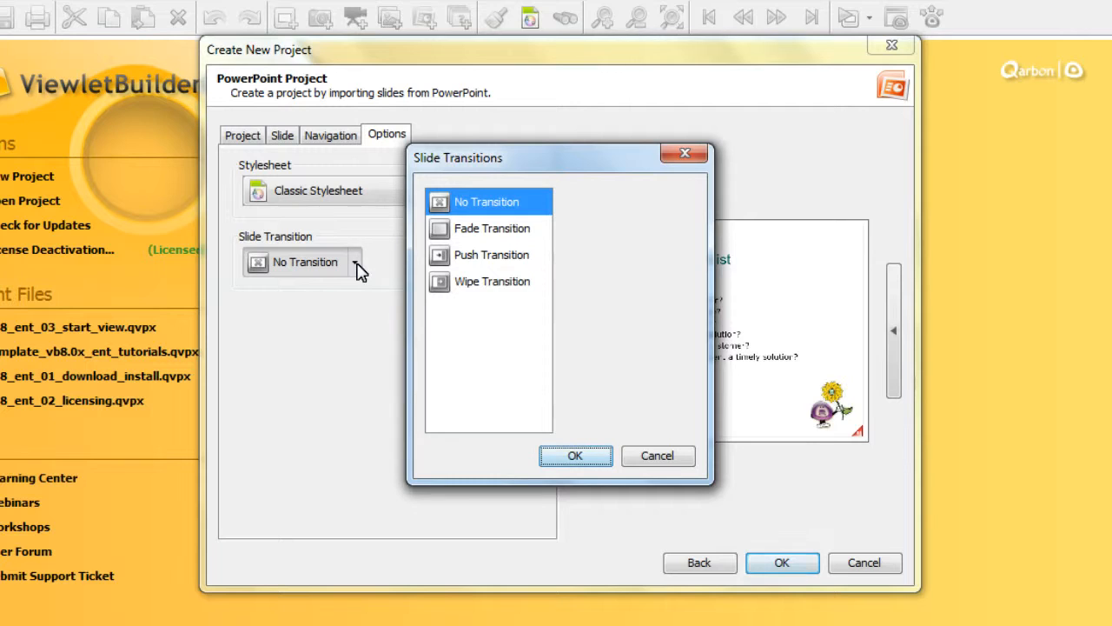
click(503, 263)
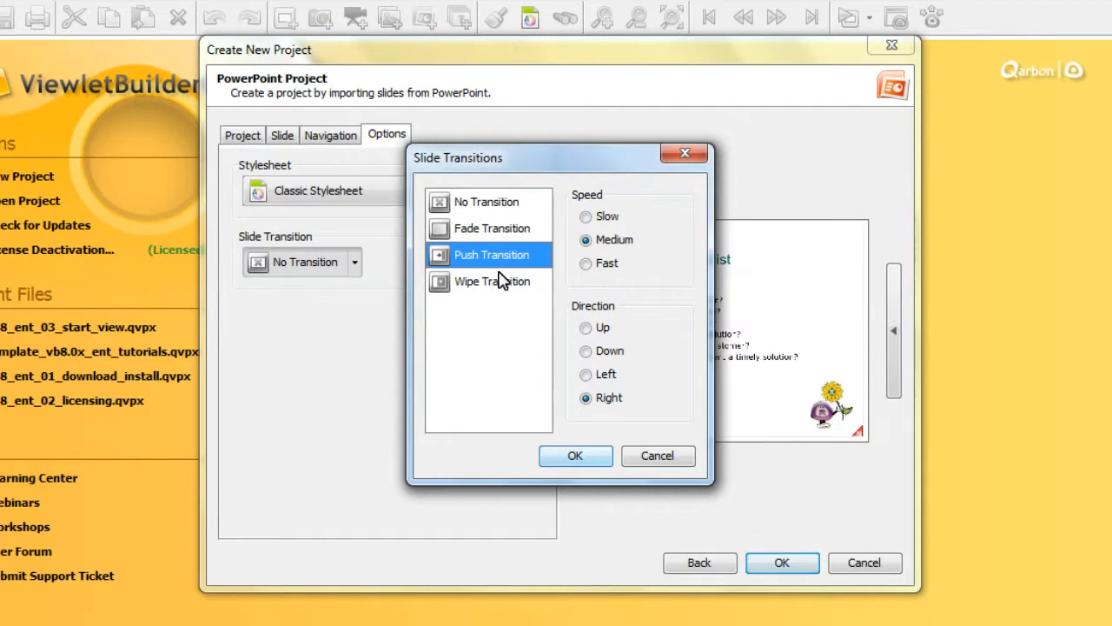
click(604, 375)
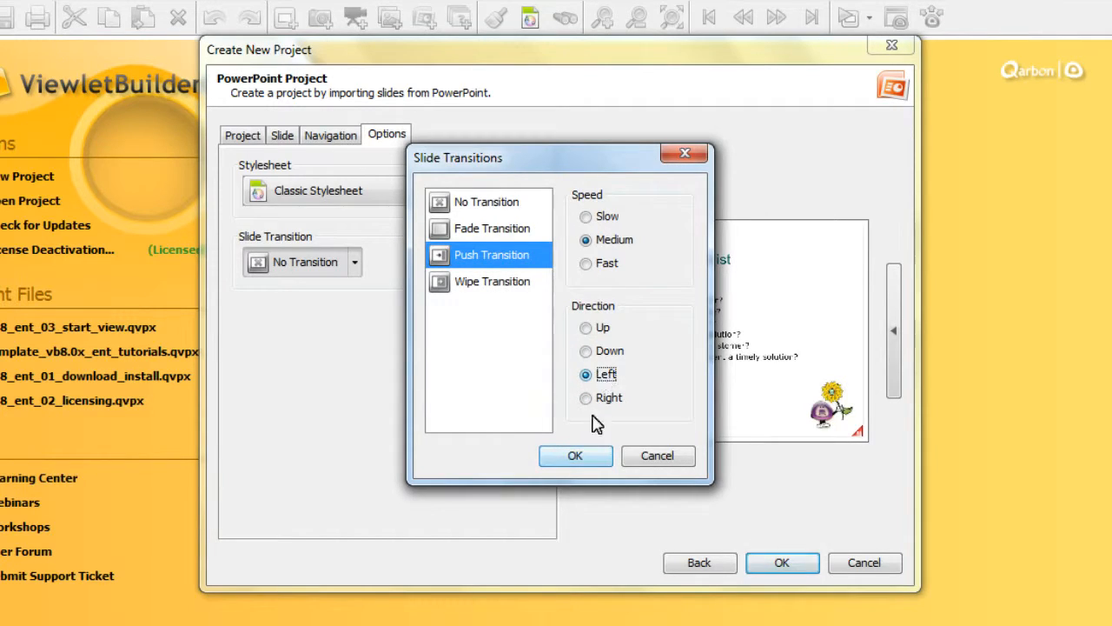
click(576, 457)
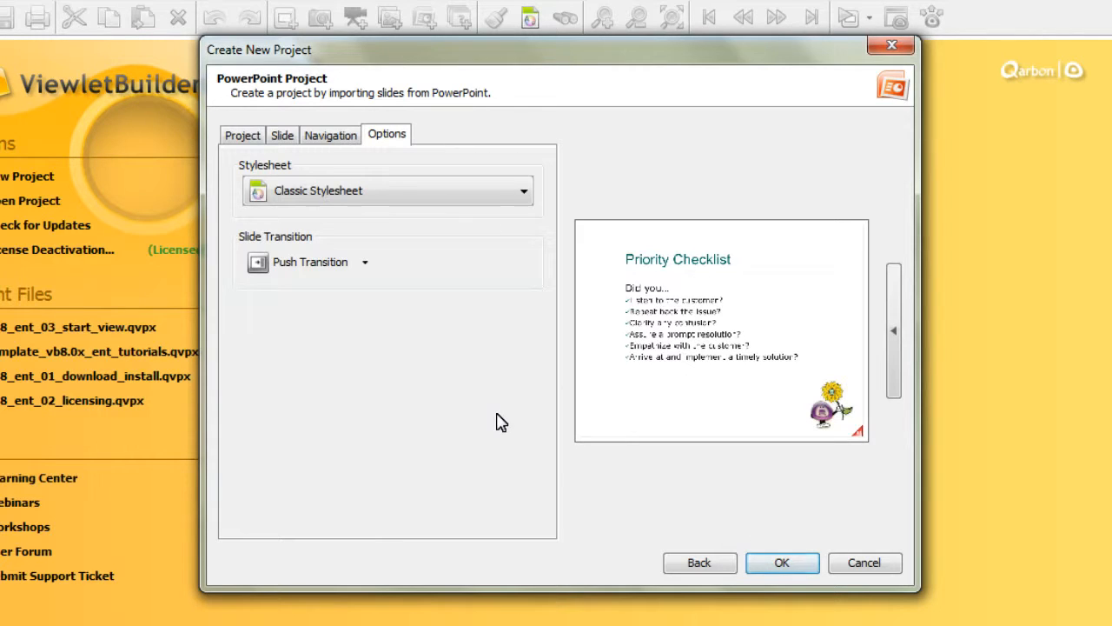
Step: Return through the dialog's settings pages to review the project configuration
click(313, 137)
click(276, 135)
click(252, 136)
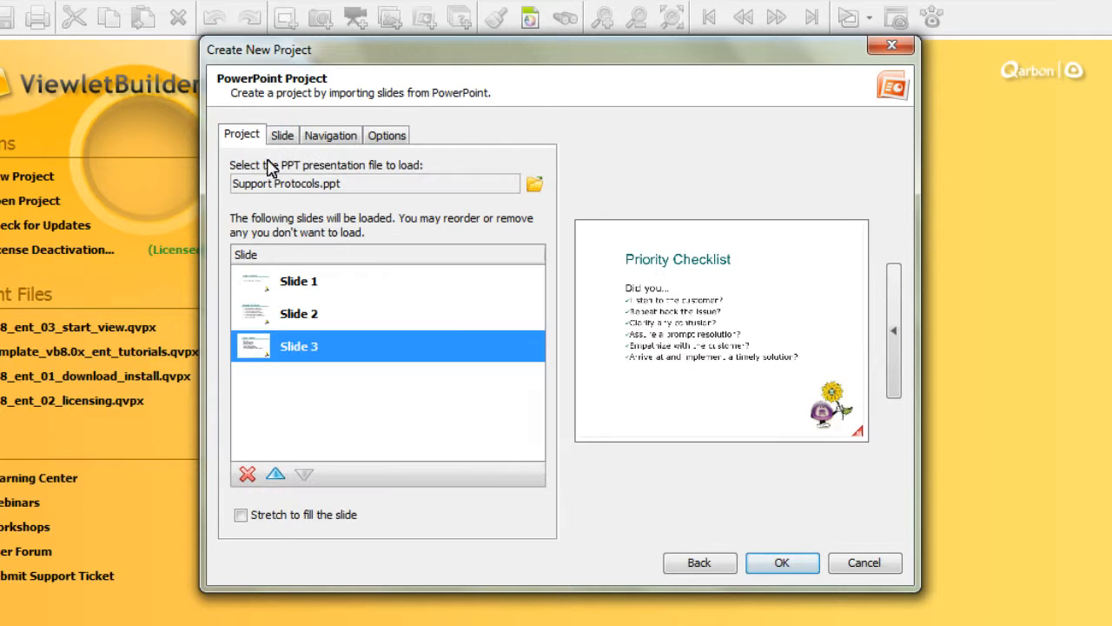
Step: Create the project and browse its first two slides
click(785, 565)
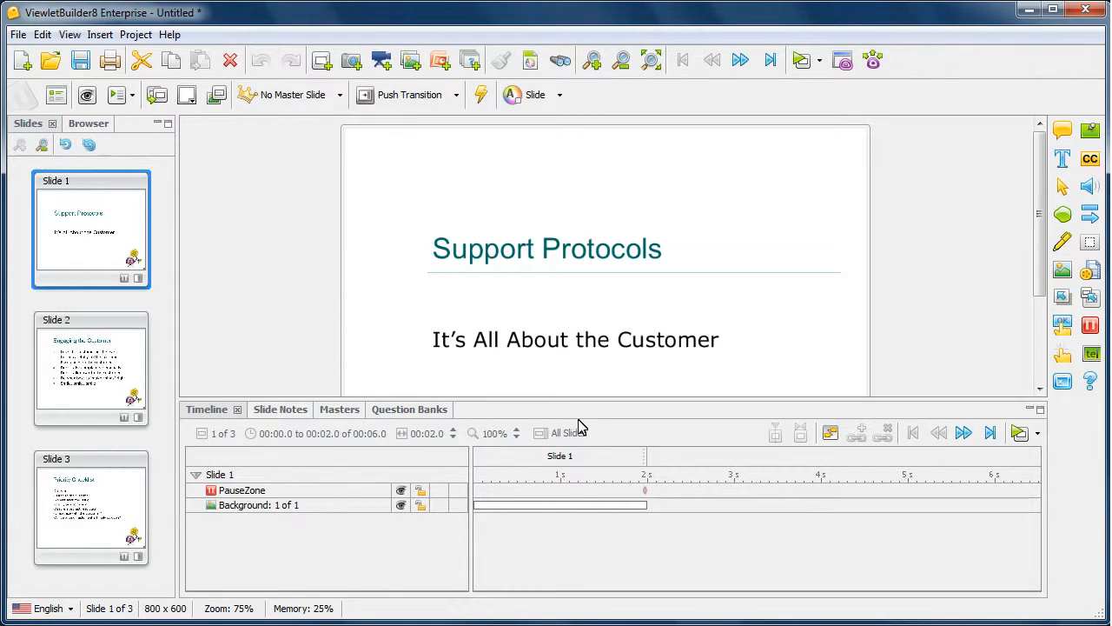
click(97, 365)
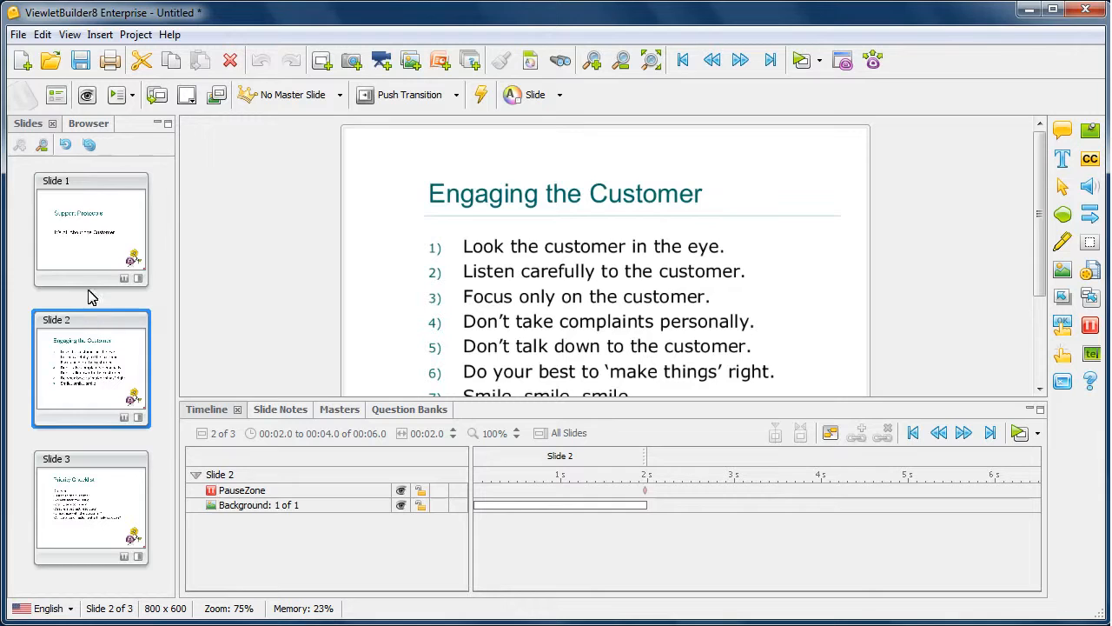
click(91, 255)
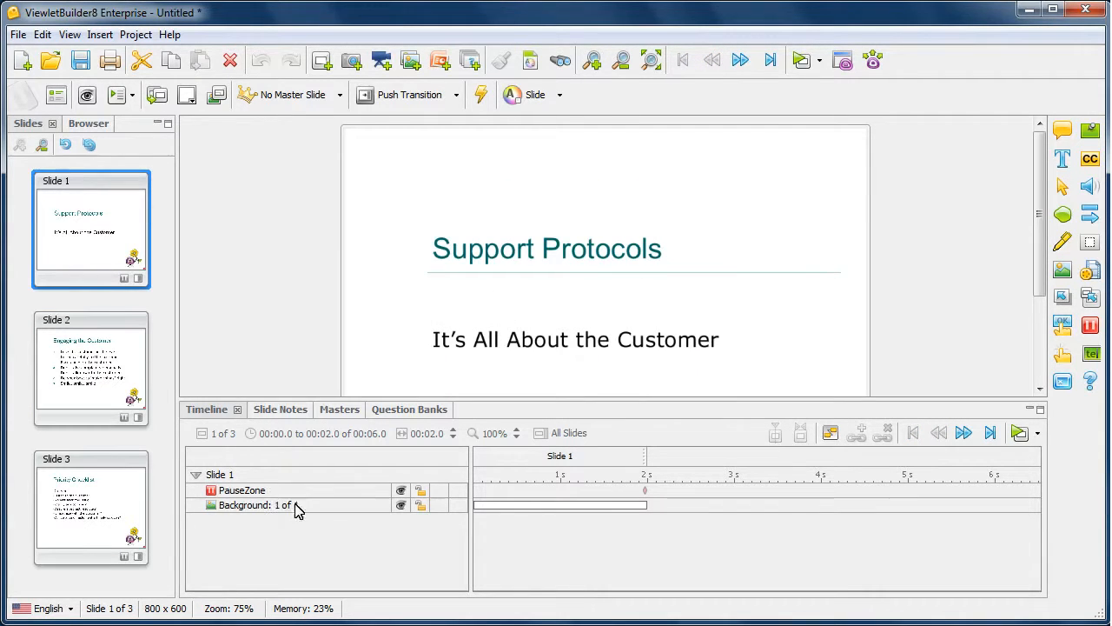